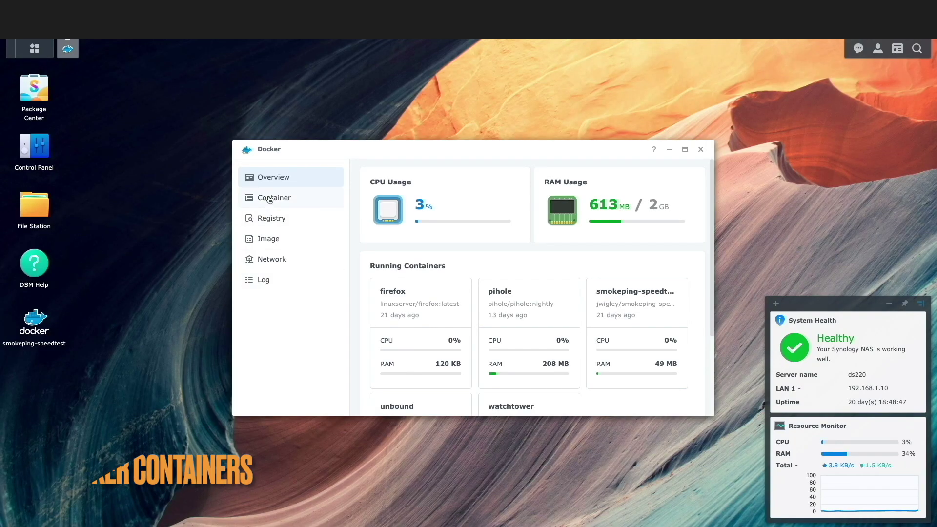
Stop the smokeping-speedtest container and reset it, confirming the reset
{"action": "left_click", "coordinate": [270, 199]}
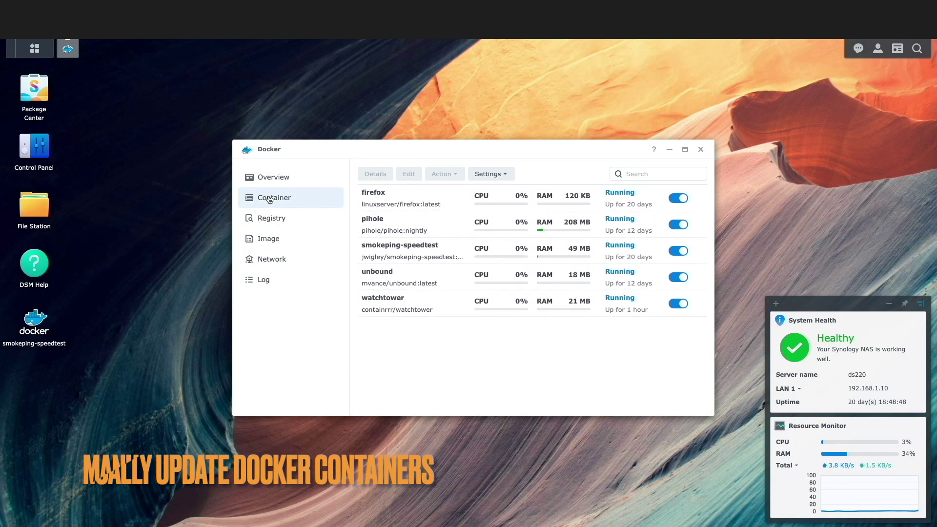
{"action": "left_click", "coordinate": [679, 251]}
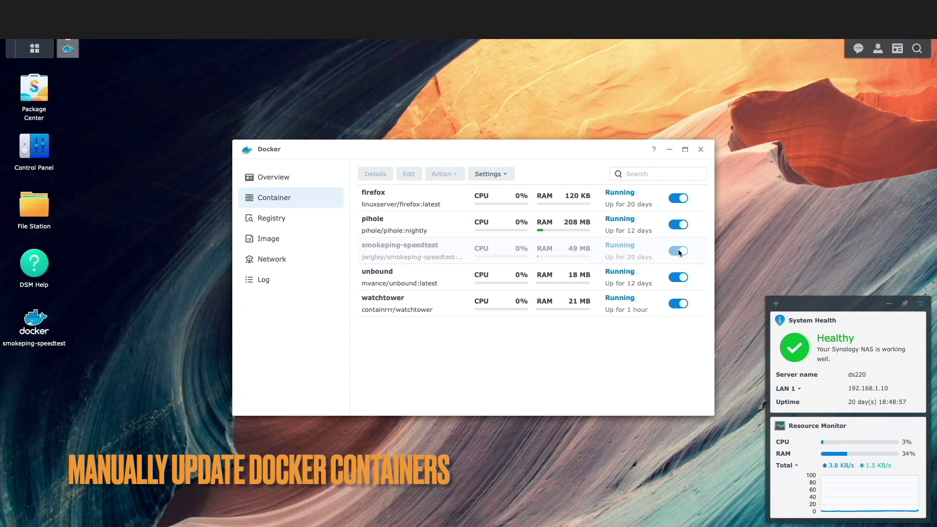
{"action": "left_click", "coordinate": [433, 254]}
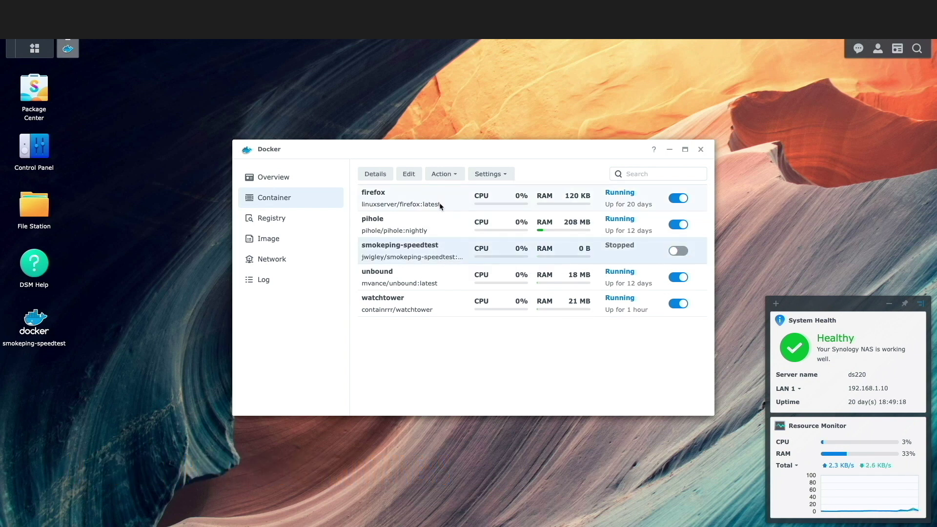
{"action": "left_click", "coordinate": [443, 173]}
{"action": "left_click", "coordinate": [459, 246]}
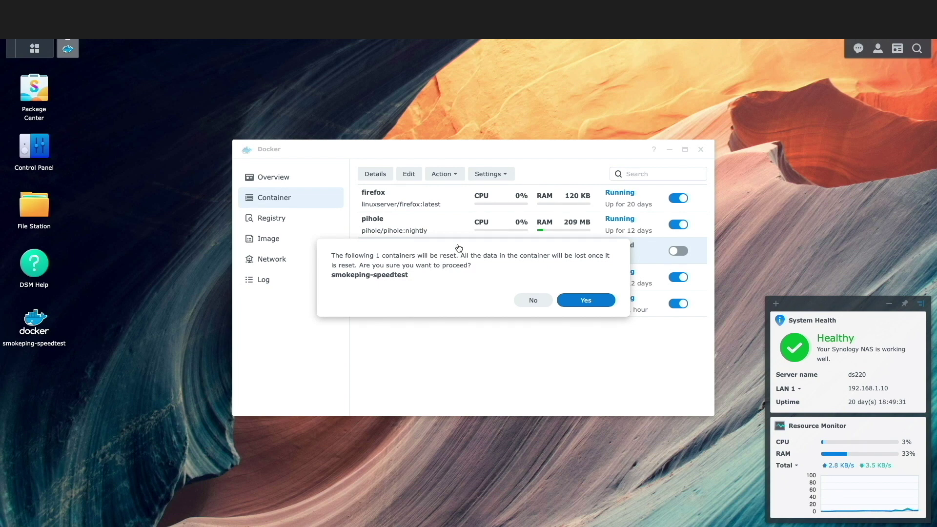
{"action": "left_click", "coordinate": [585, 302]}
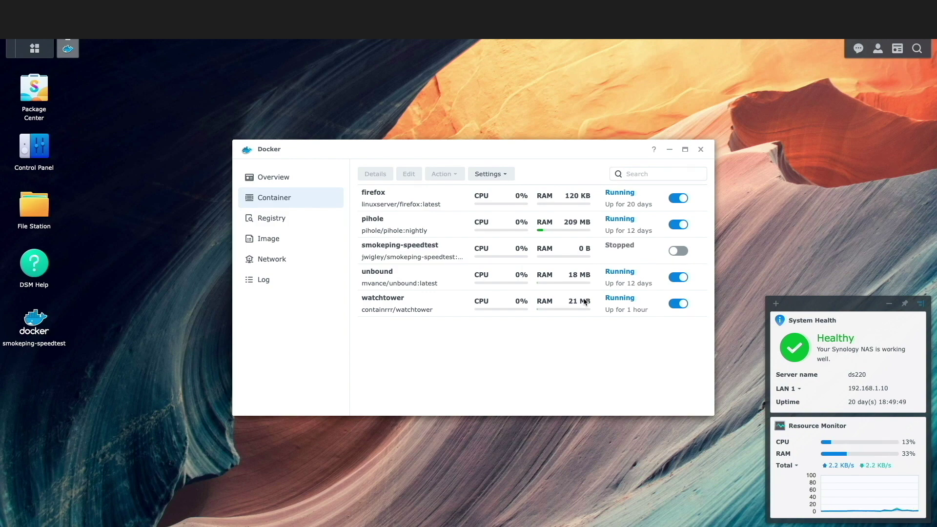
Start the reset smokeping-speedtest container again
{"action": "left_click", "coordinate": [453, 254]}
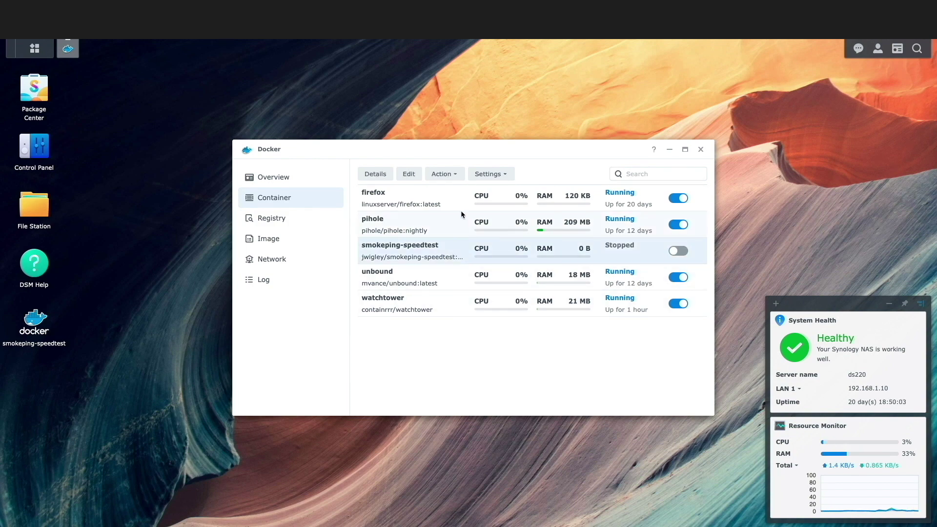
{"action": "left_click", "coordinate": [454, 175]}
{"action": "left_click", "coordinate": [449, 193]}
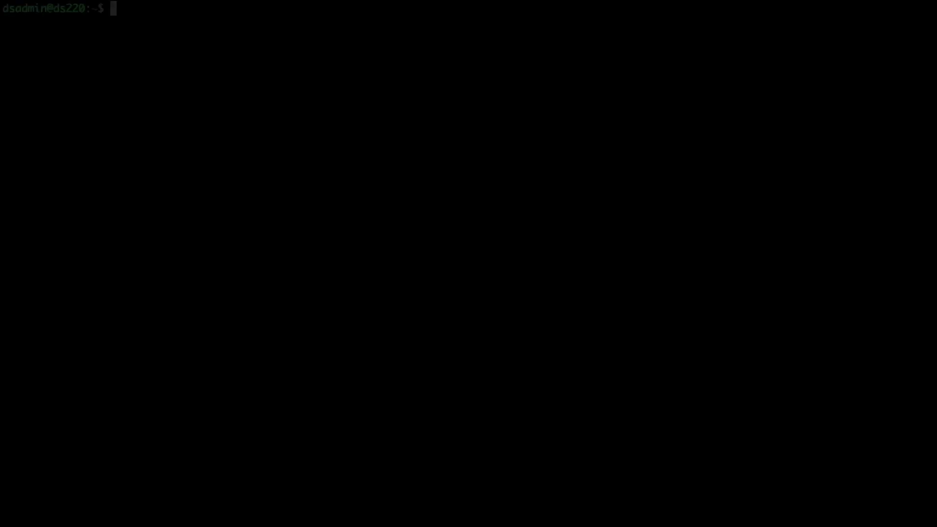
Run sudo docker image ls, inspect smokeping-speedtest's Image, then run sudo docker image prune
{"action": "type", "text": "sudo docker image ls"}
{"action": "key", "text": "Return"}
{"action": "key", "text": "Return"}
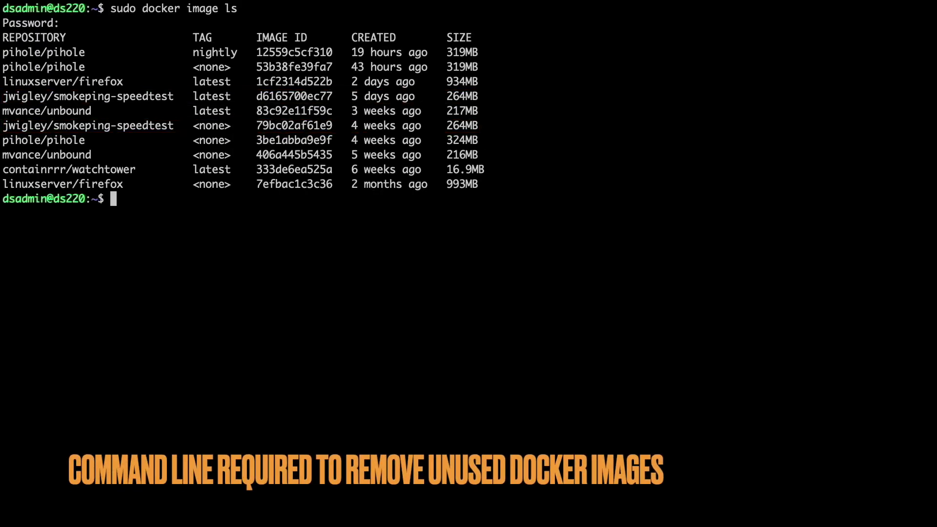
{"action": "type", "text": "sudo docker container inspect smokeping-speedtest | grep Image"}
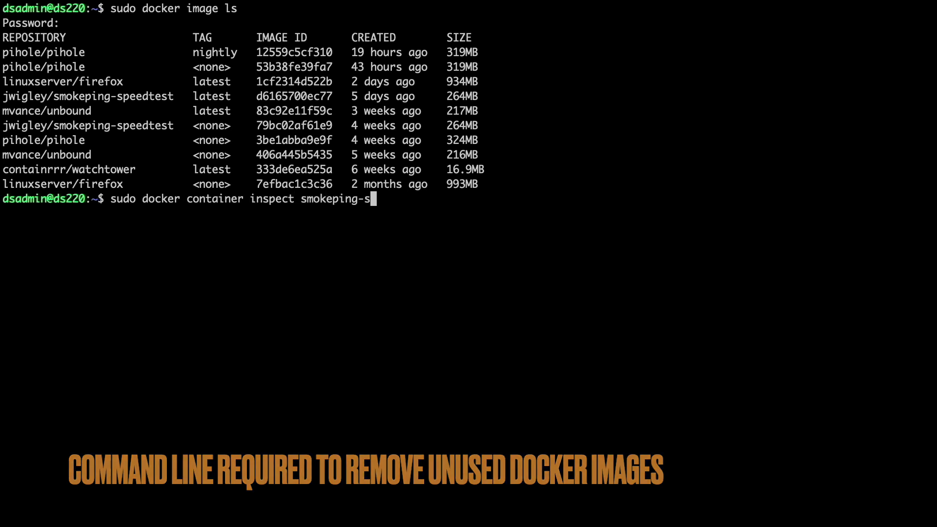
{"action": "key", "text": "Return"}
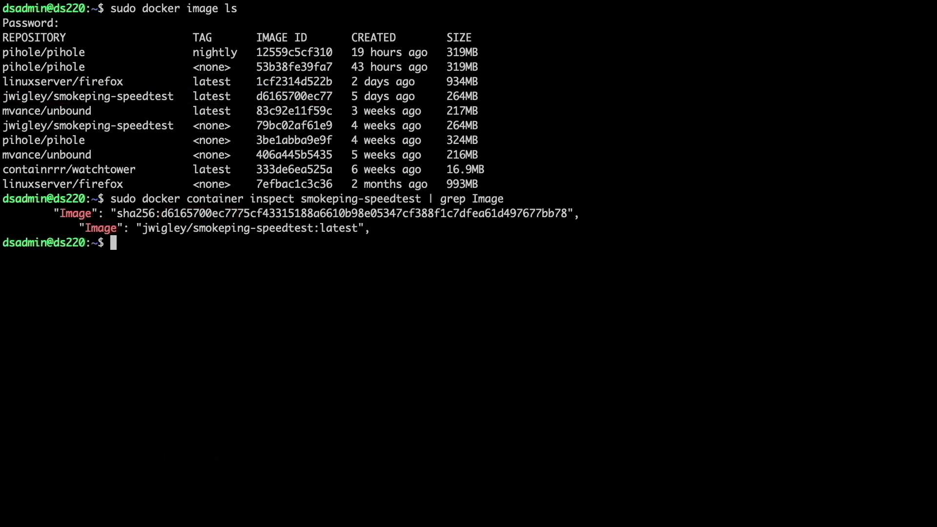
{"action": "type", "text": "sudo docker image prune"}
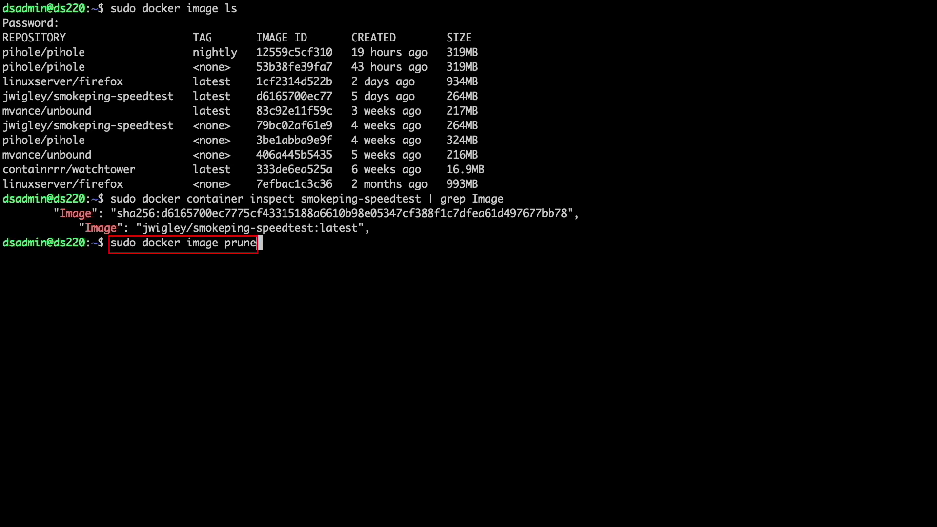
{"action": "key", "text": "Return"}
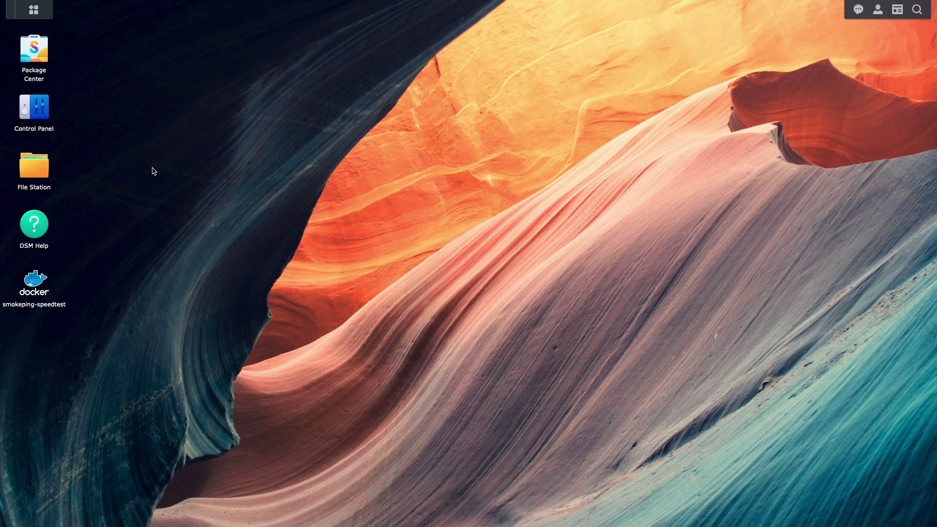
In Control Panel's Task Scheduler, create a new Scheduled Task of type User-defined script
{"action": "left_click", "coordinate": [39, 114]}
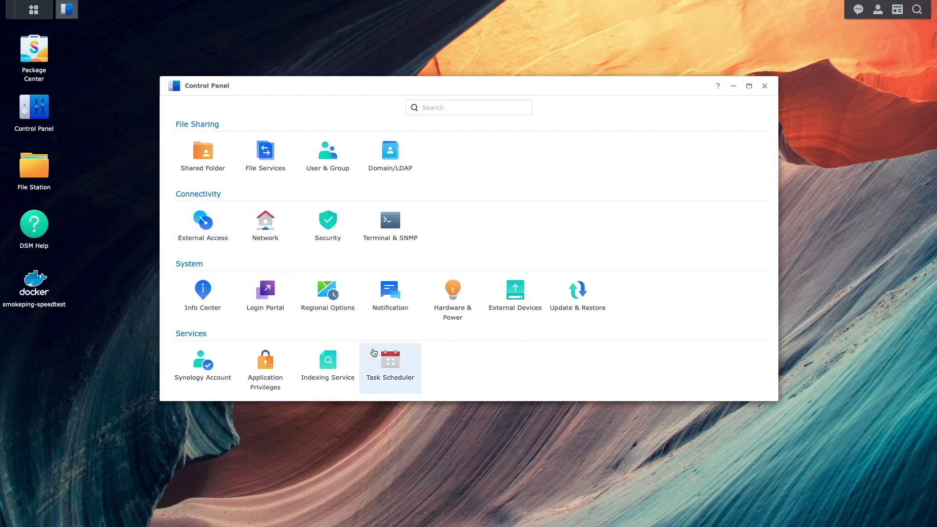
{"action": "left_click", "coordinate": [388, 363]}
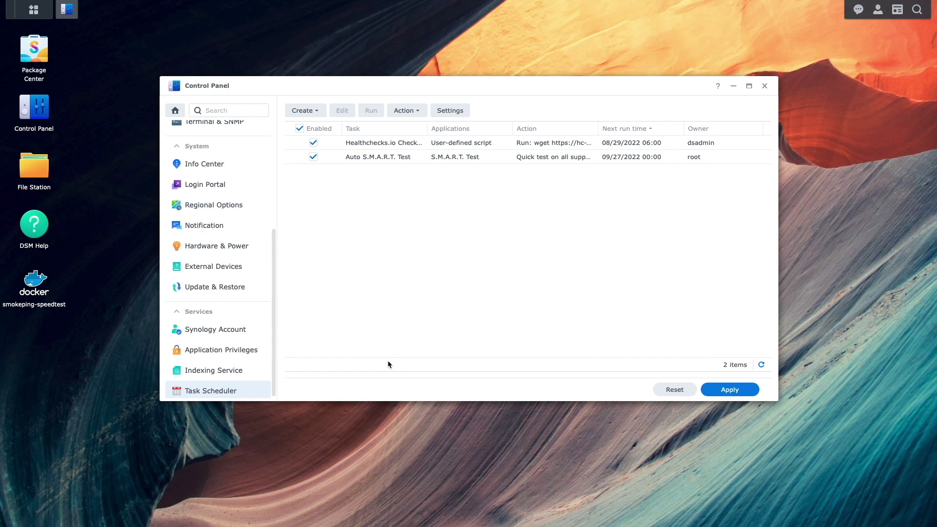
{"action": "left_click", "coordinate": [300, 112]}
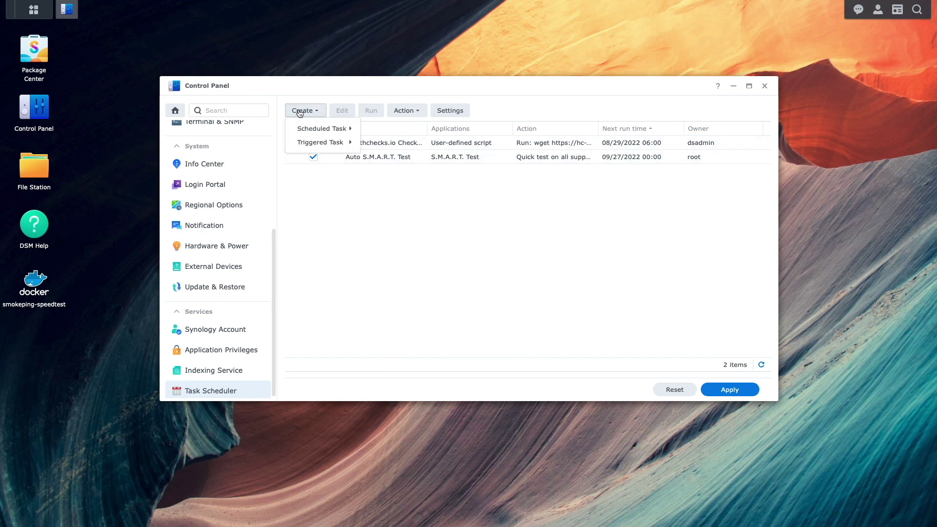
{"action": "mouse_move", "coordinate": [307, 130]}
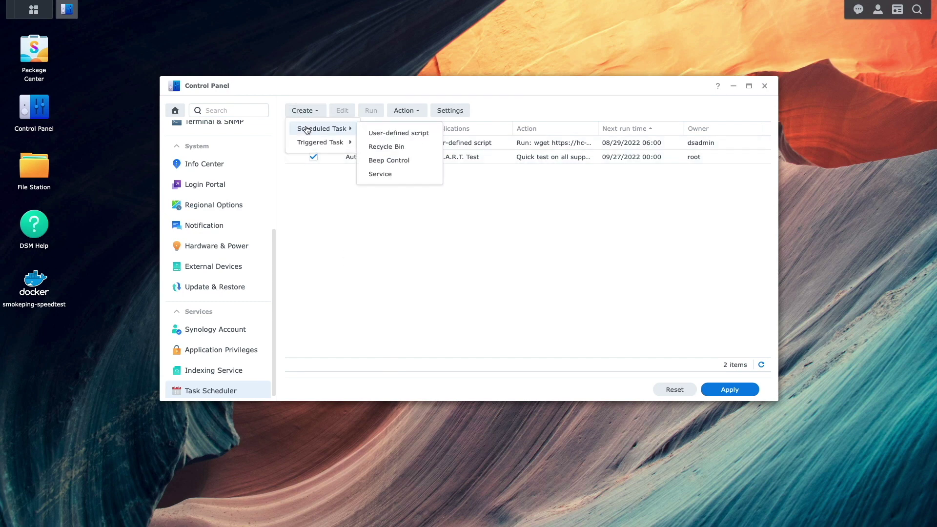
{"action": "left_click", "coordinate": [387, 135]}
Name the task 'Docker Image Prune' and set it to run as user root
{"action": "triple_click", "coordinate": [478, 172]}
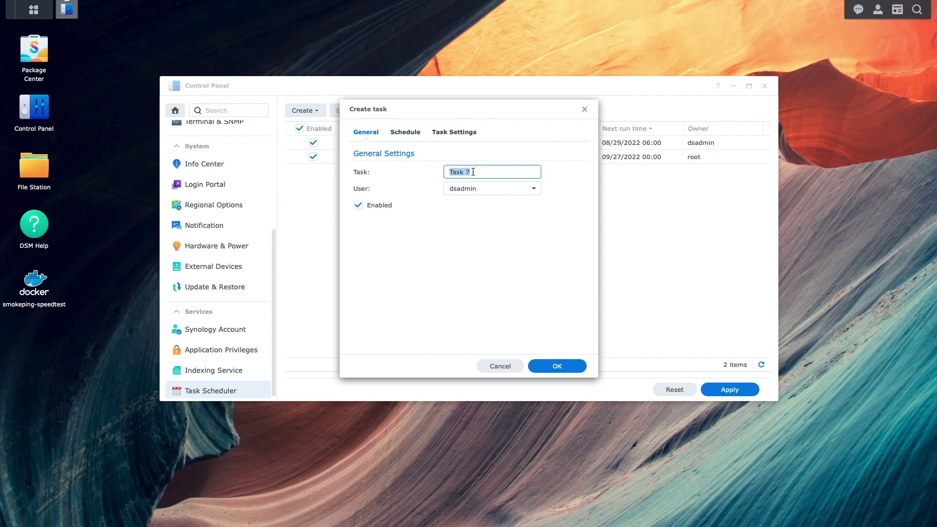
{"action": "type", "text": "Docker Image Prune"}
{"action": "left_click", "coordinate": [488, 191]}
{"action": "left_click", "coordinate": [476, 208]}
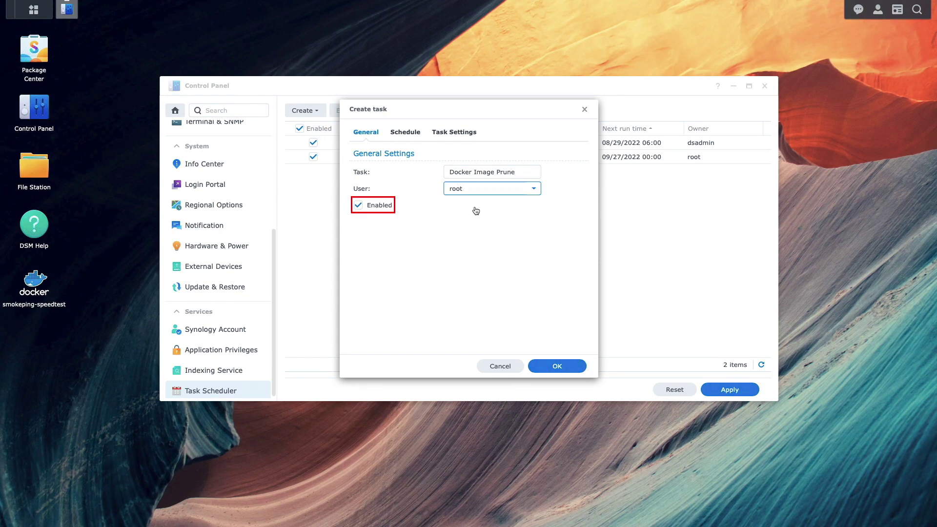
On the Schedule tab, uncheck Monday through Saturday so the task runs only on Sunday
{"action": "left_click", "coordinate": [409, 133]}
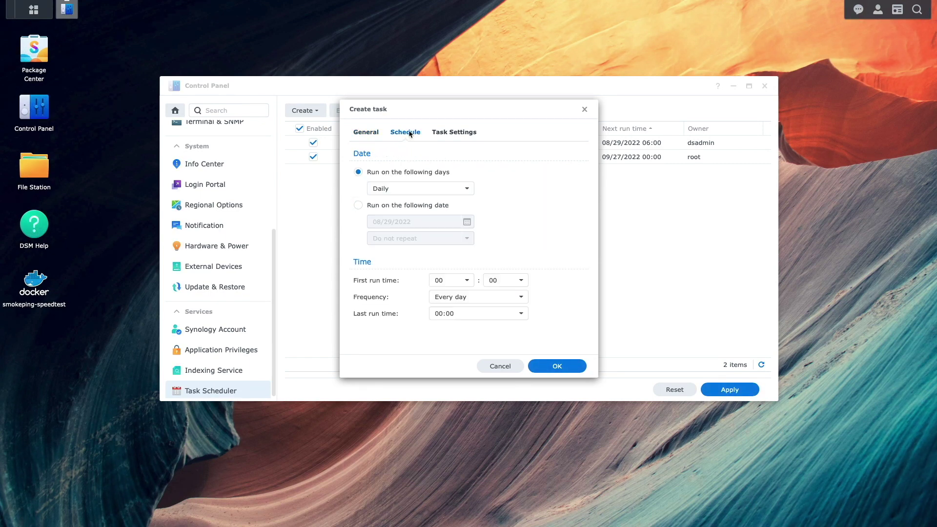
{"action": "left_click", "coordinate": [467, 189]}
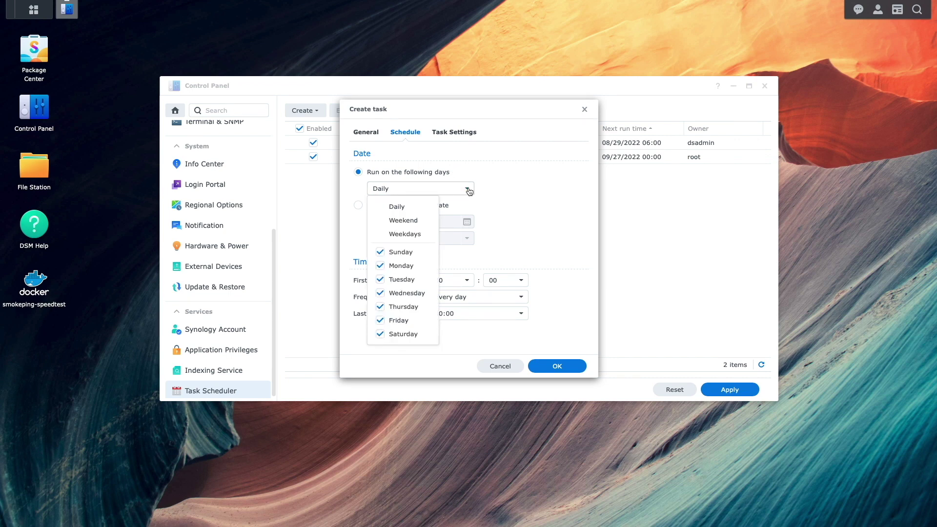
{"action": "left_click", "coordinate": [382, 267]}
{"action": "left_click", "coordinate": [381, 281]}
{"action": "left_click", "coordinate": [382, 294]}
{"action": "left_click", "coordinate": [382, 308]}
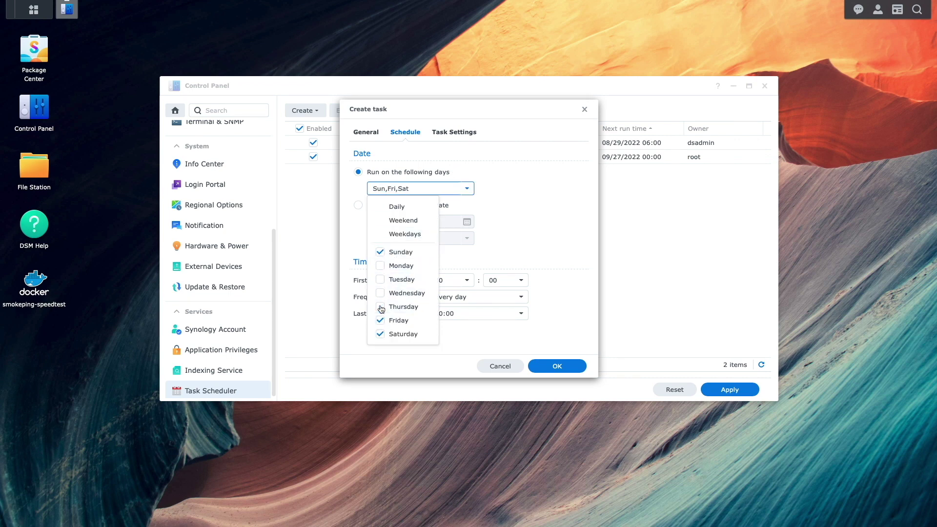
{"action": "left_click", "coordinate": [382, 321]}
{"action": "left_click", "coordinate": [382, 334]}
{"action": "left_click", "coordinate": [517, 252]}
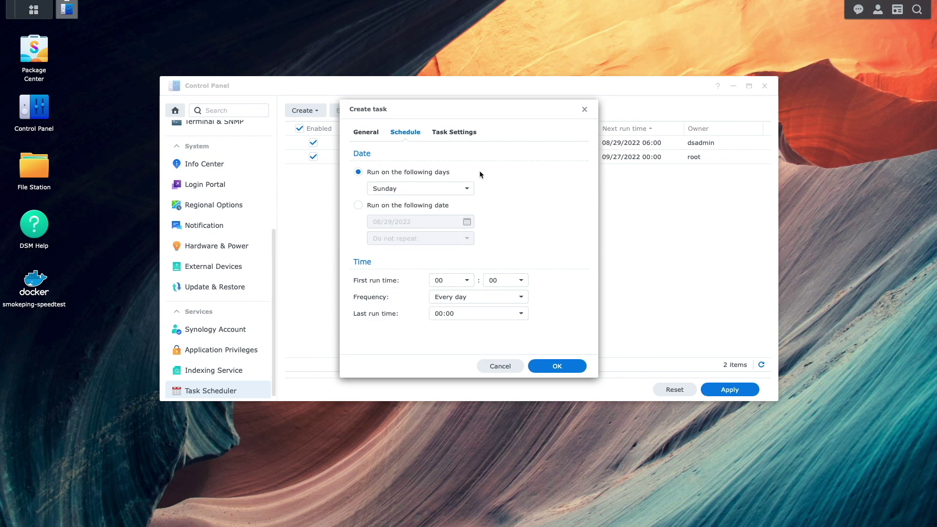
Set the user-defined script to 'docker image prune -f' and enable sending run details by email
{"action": "left_click", "coordinate": [457, 133]}
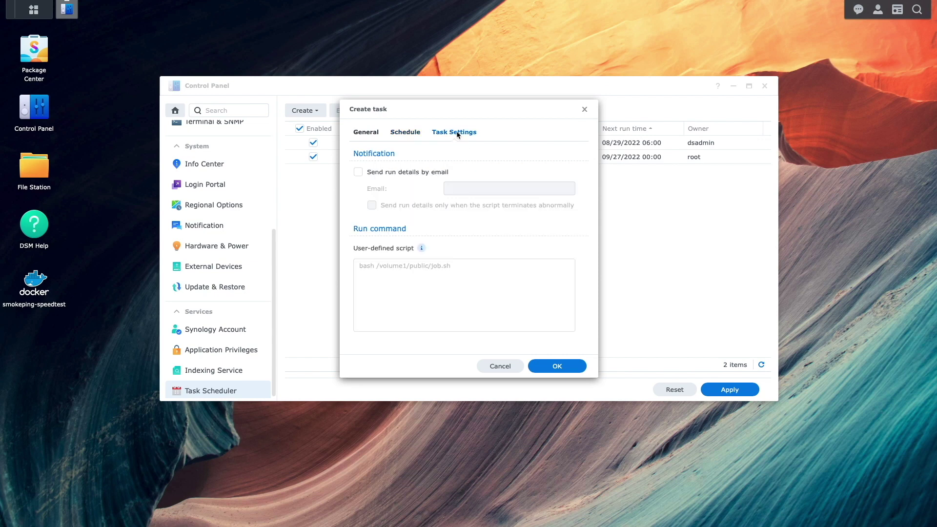
{"action": "left_click", "coordinate": [395, 267]}
{"action": "type", "text": "do"}
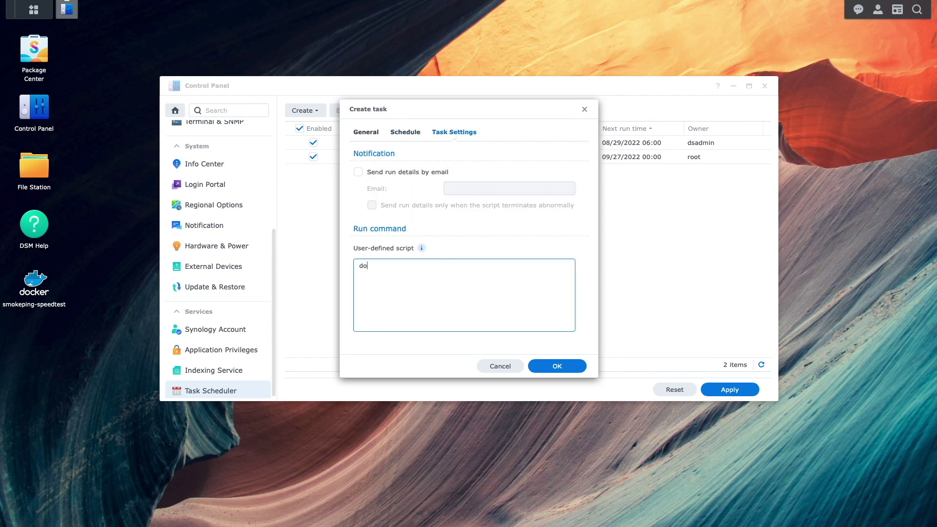
{"action": "type", "text": "cker image p"}
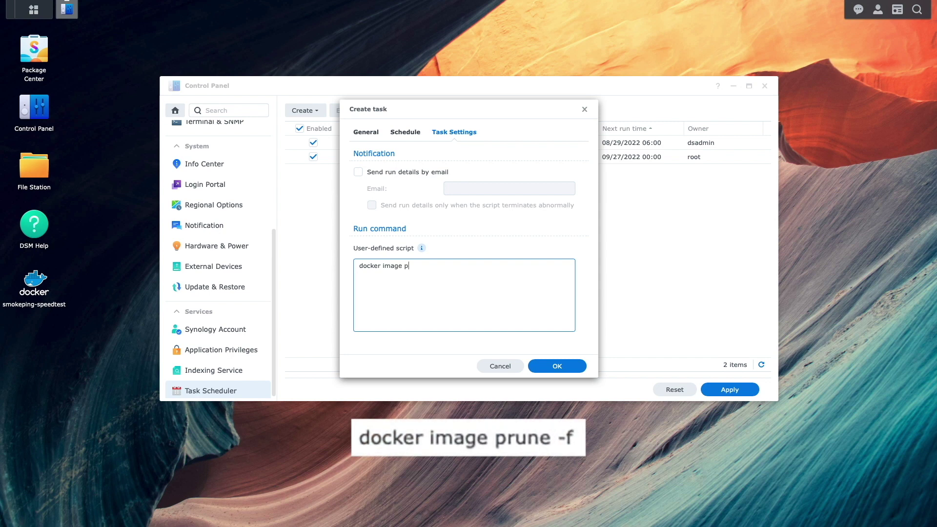
{"action": "type", "text": "rune -f"}
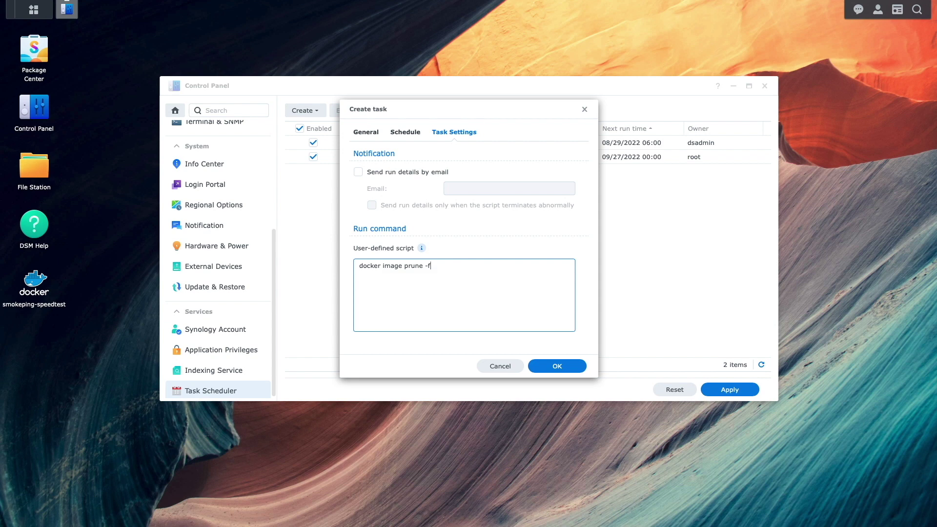
{"action": "left_click", "coordinate": [358, 172]}
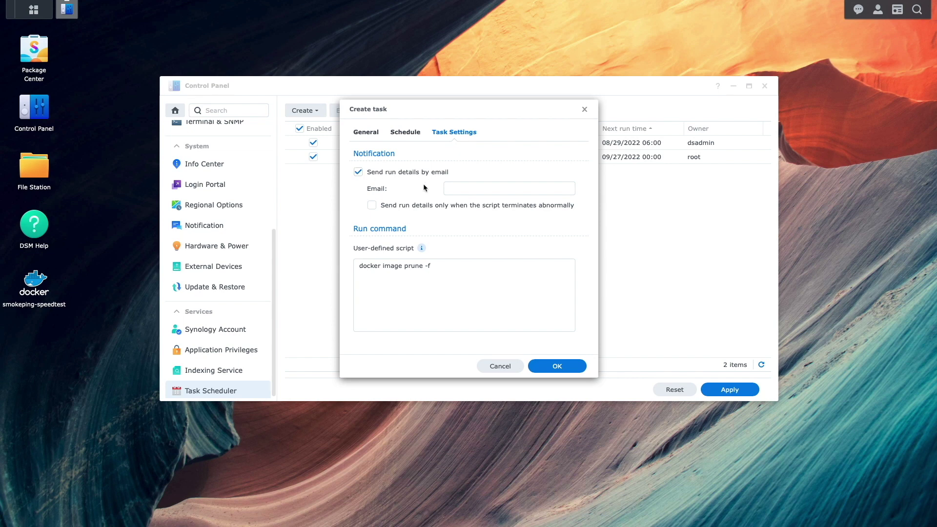
{"action": "left_click", "coordinate": [452, 189]}
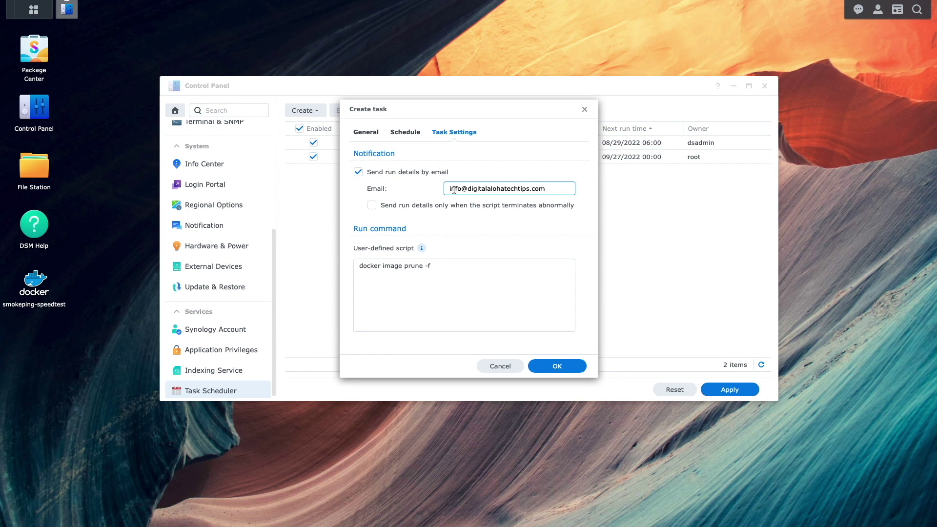
Enter the report recipient's e-mail address, save the task, and accept the root-permission warning
{"action": "left_click", "coordinate": [560, 366]}
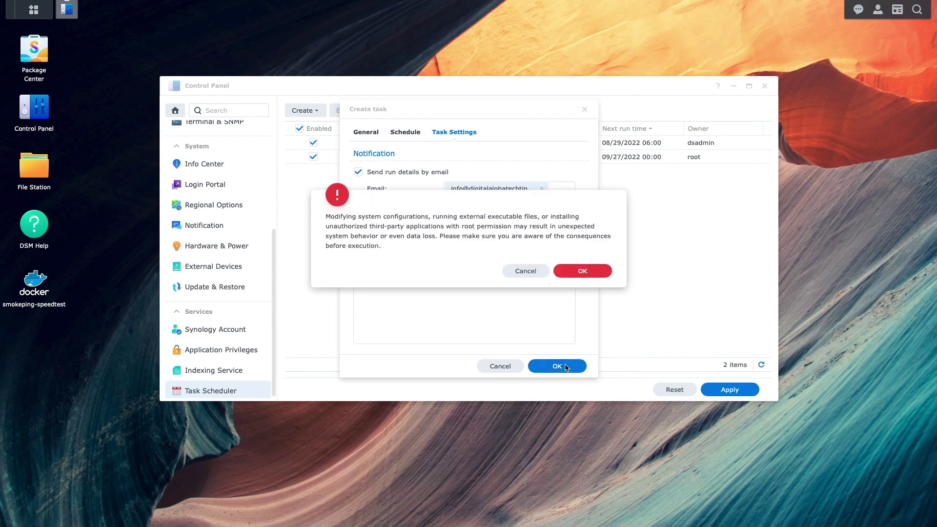
{"action": "left_click", "coordinate": [579, 271]}
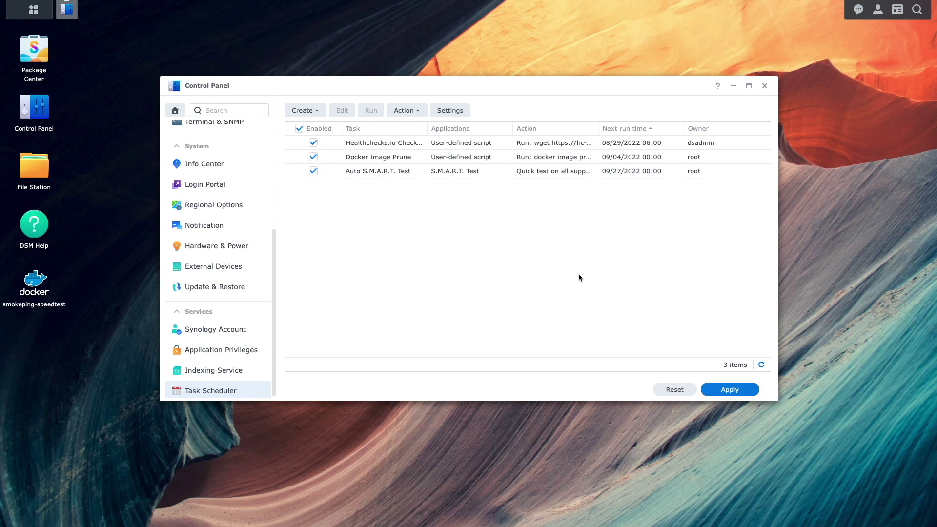
Run the Docker Image Prune task immediately and confirm the run
{"action": "left_click", "coordinate": [391, 156]}
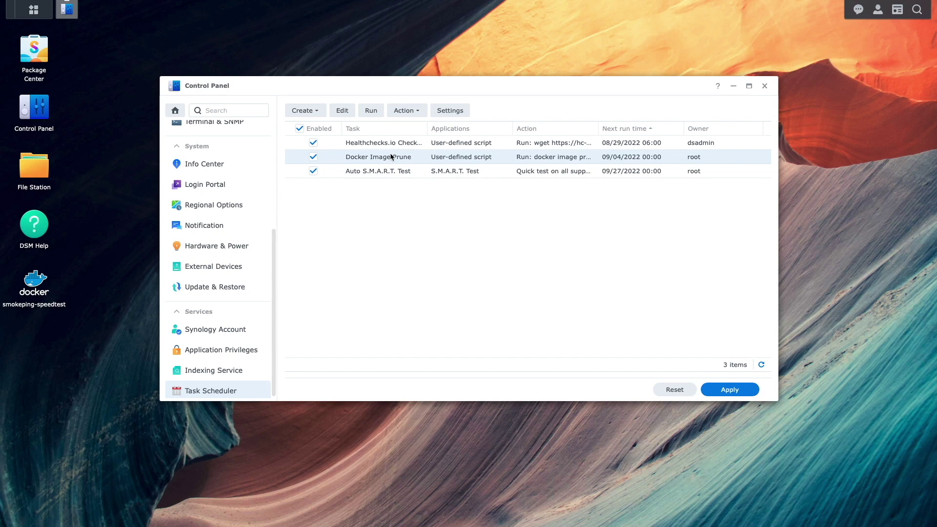
{"action": "left_click", "coordinate": [374, 114]}
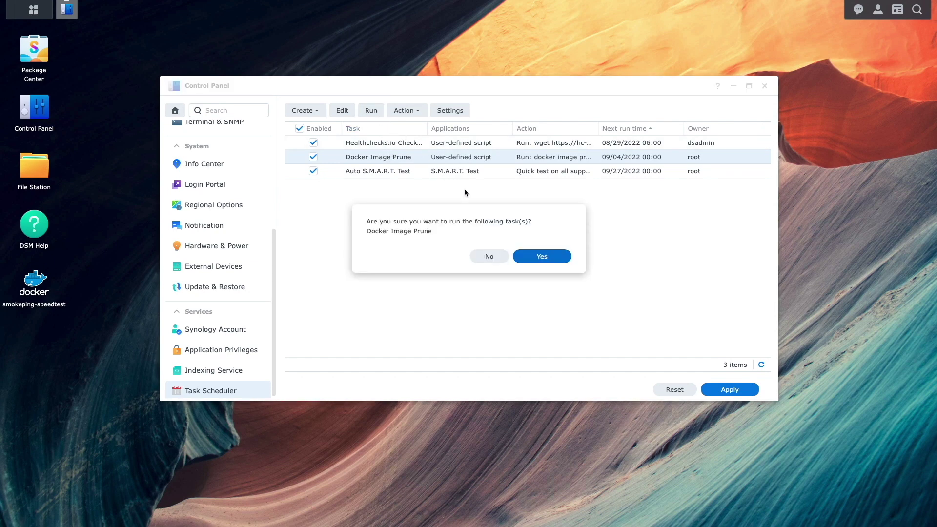
{"action": "left_click", "coordinate": [535, 255]}
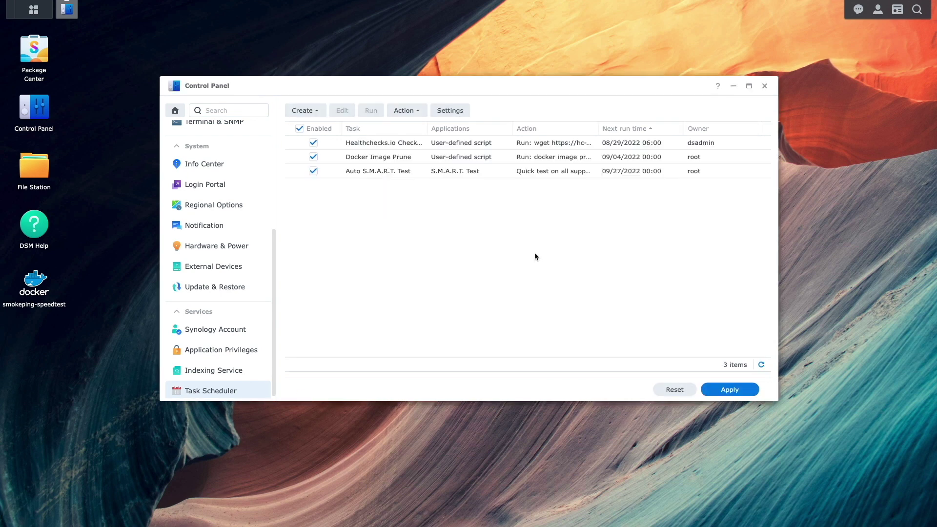